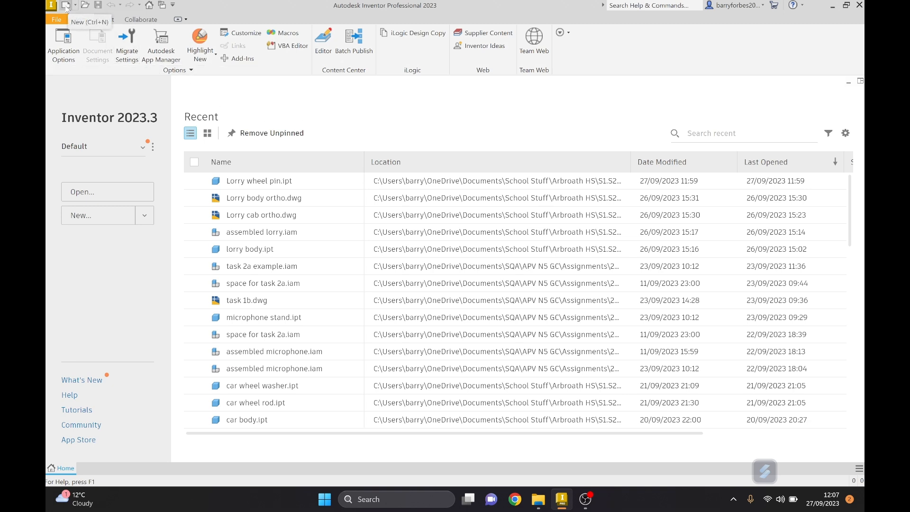
Create a new part from the metric Standard (mm).ipt template.
left_click(66, 6)
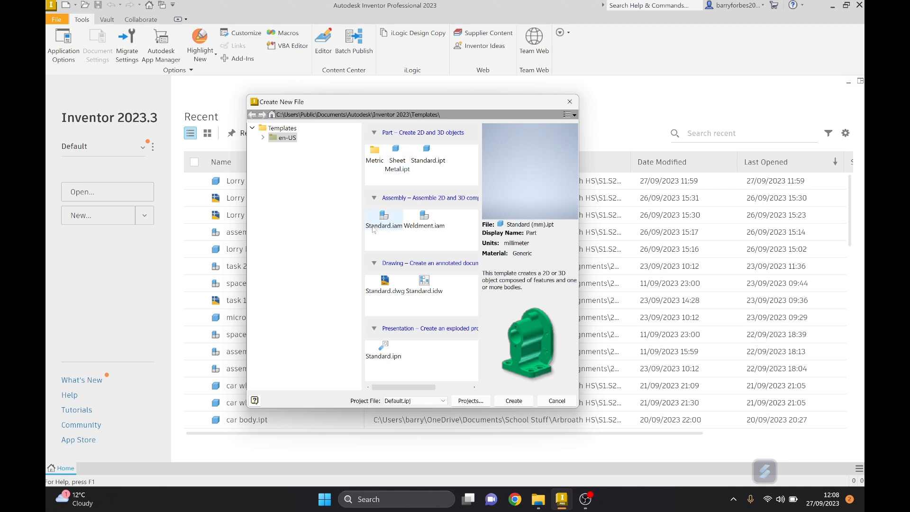
left_click(263, 138)
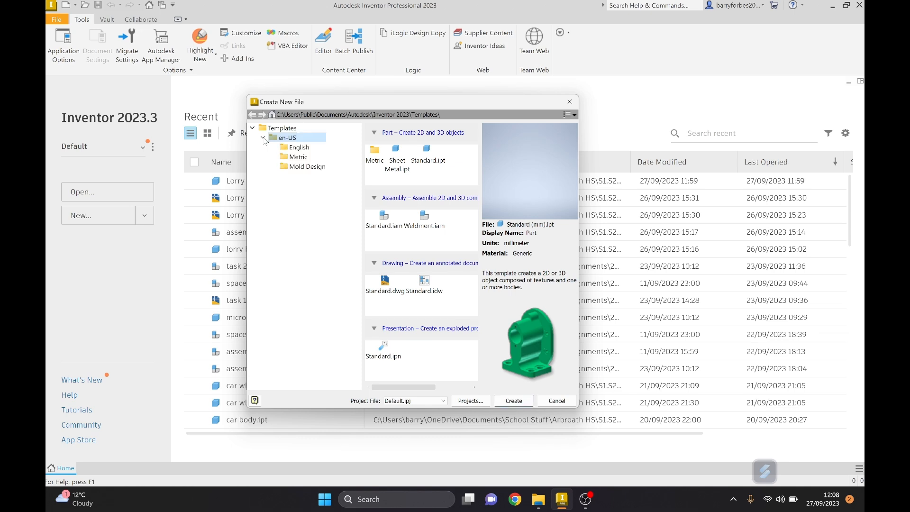
left_click(299, 158)
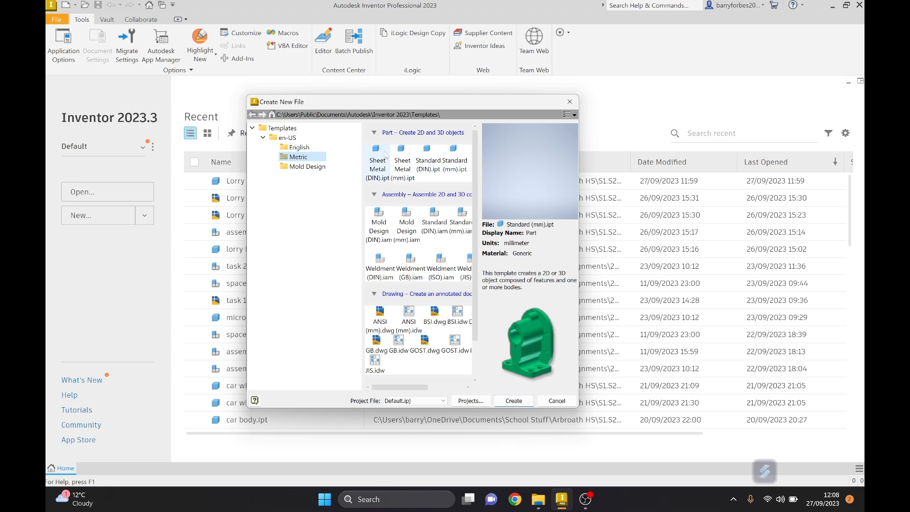
left_click(461, 161)
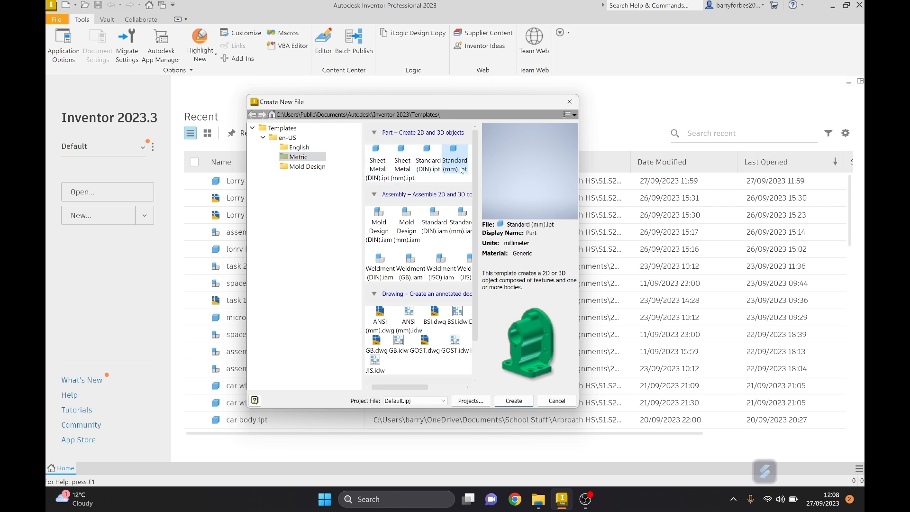
left_click(514, 401)
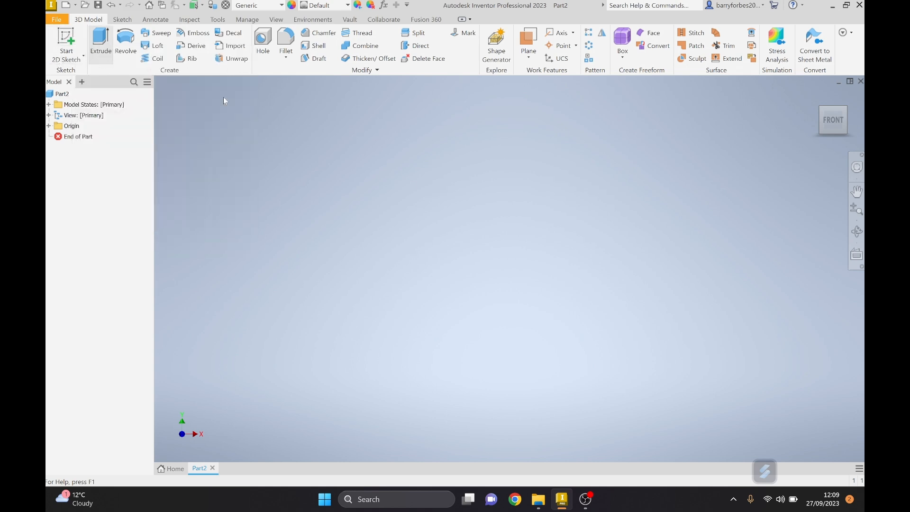
Start a 2D sketch on the front XY plane and draw a circle about 20.8 mm in diameter centred on the origin.
left_click(60, 37)
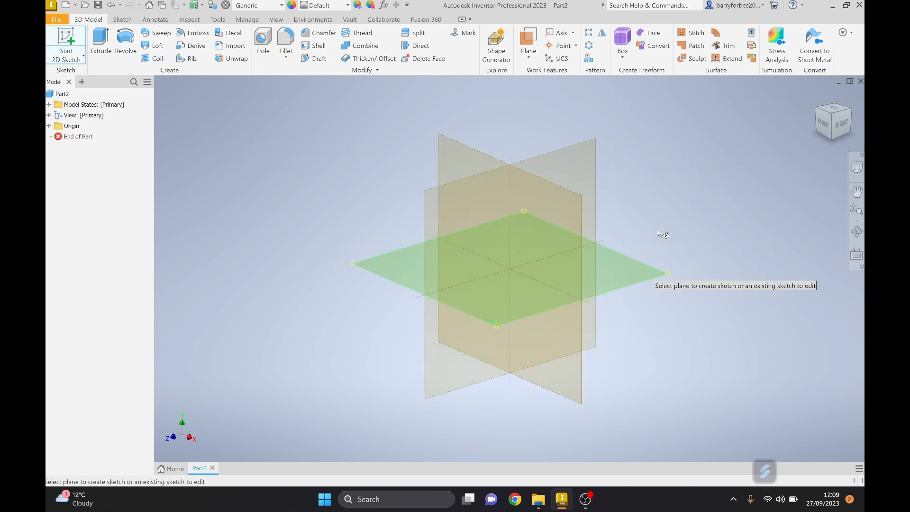
left_click(453, 147)
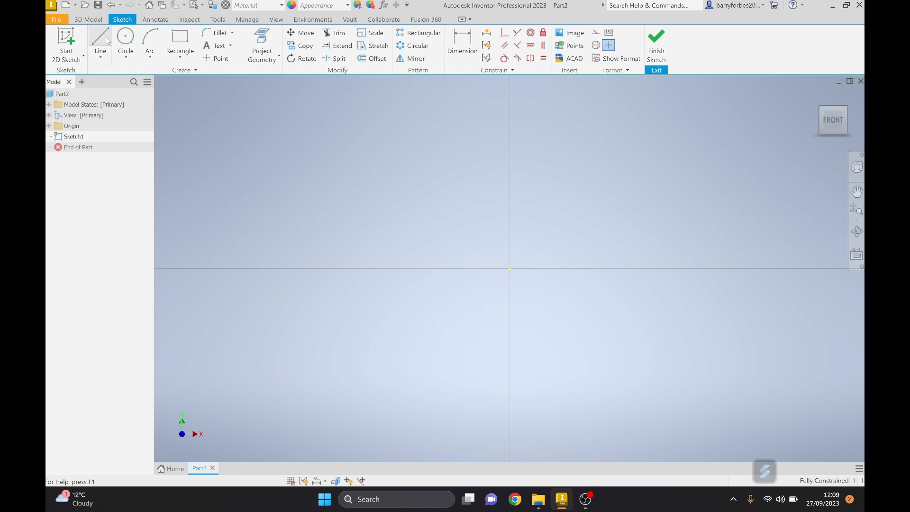
left_click(130, 39)
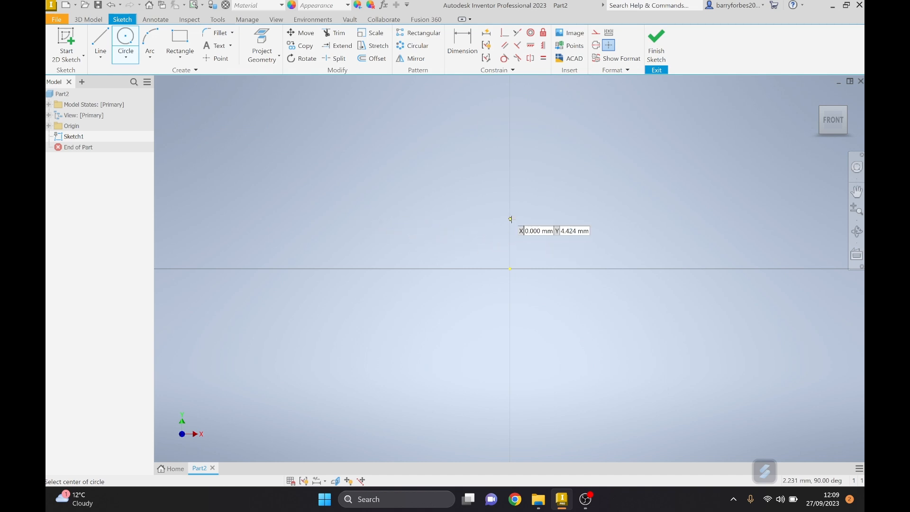
left_click(510, 269)
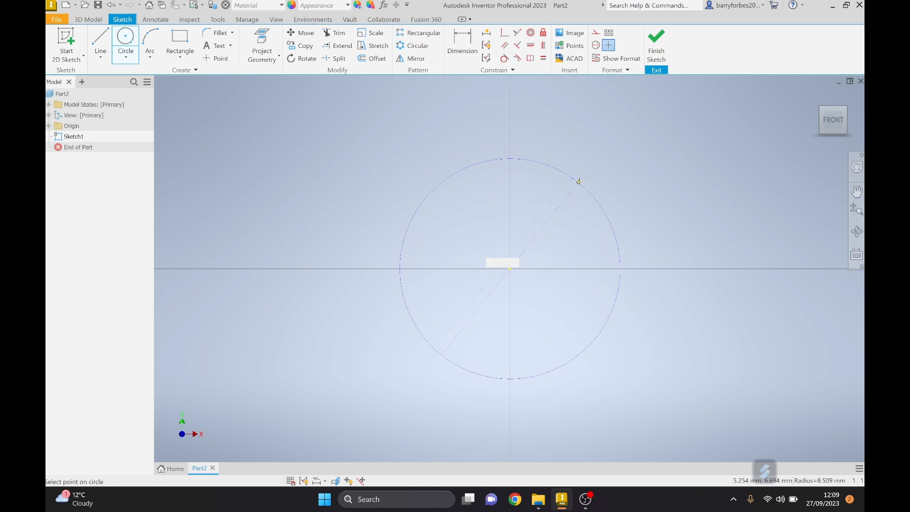
left_click(582, 177)
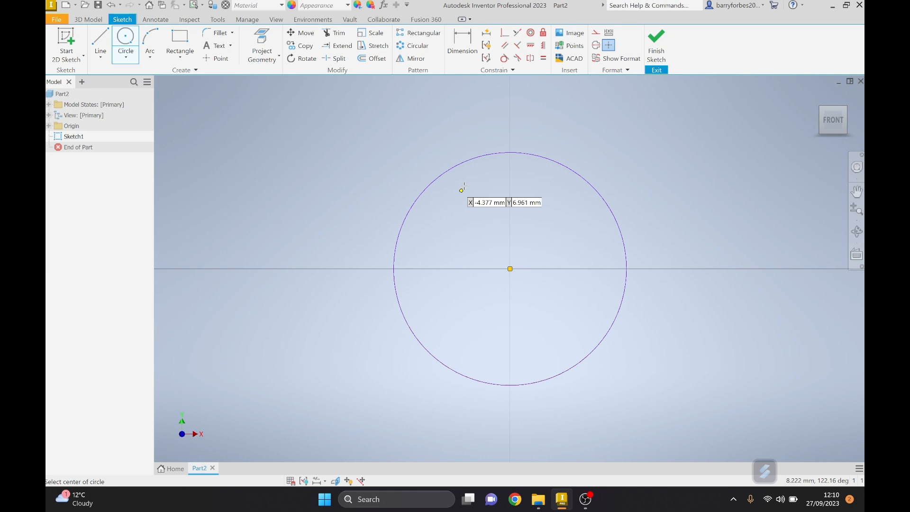
Dimension the circle's diameter to 15 mm and finish the sketch.
left_click(462, 47)
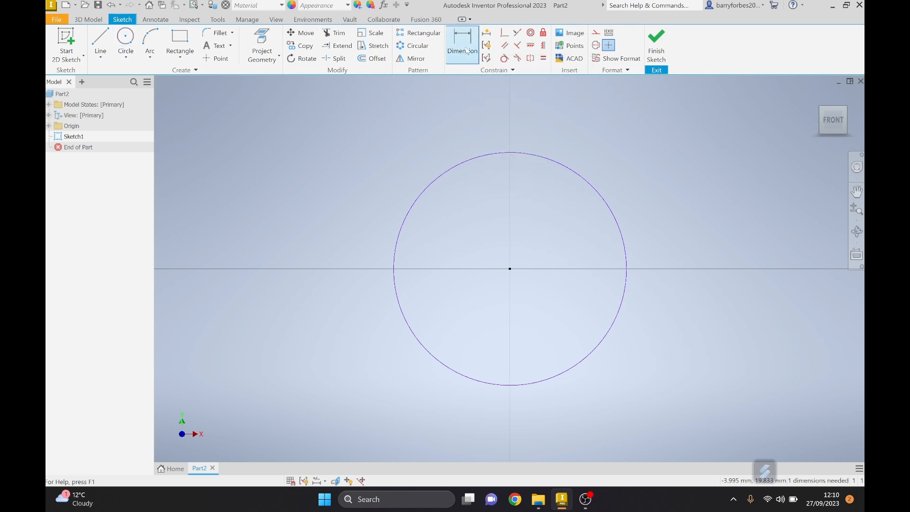
left_click(445, 178)
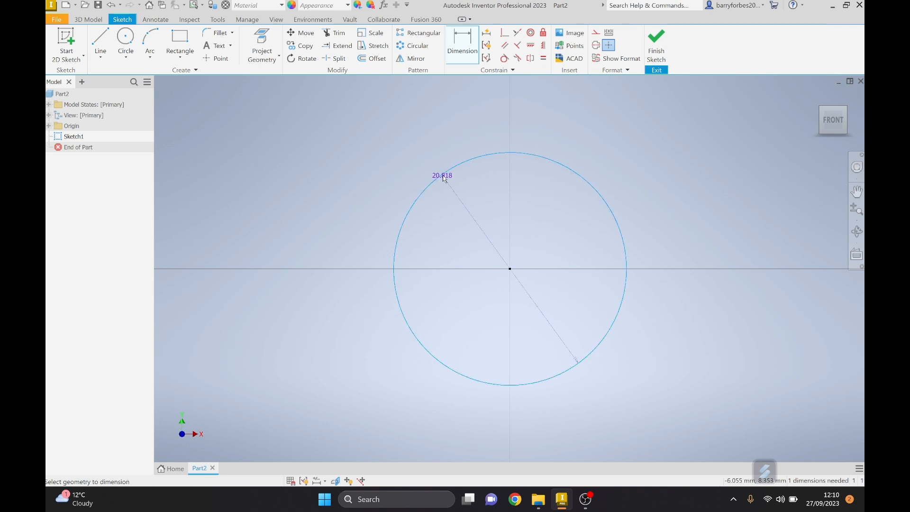
left_click(409, 160)
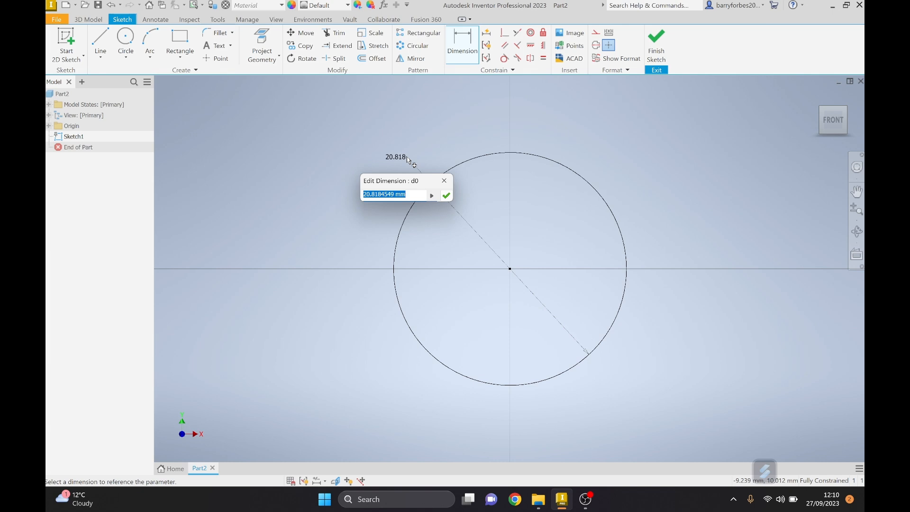
type("15")
key("Return")
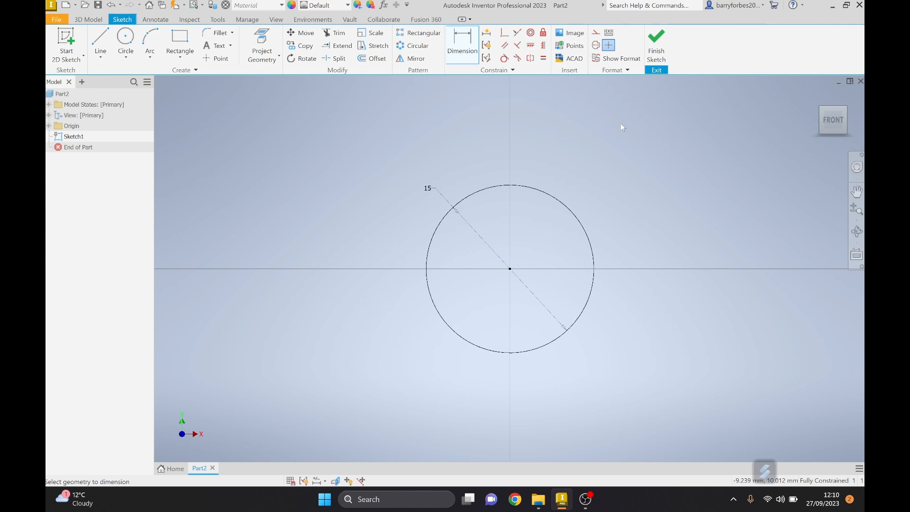
left_click(660, 54)
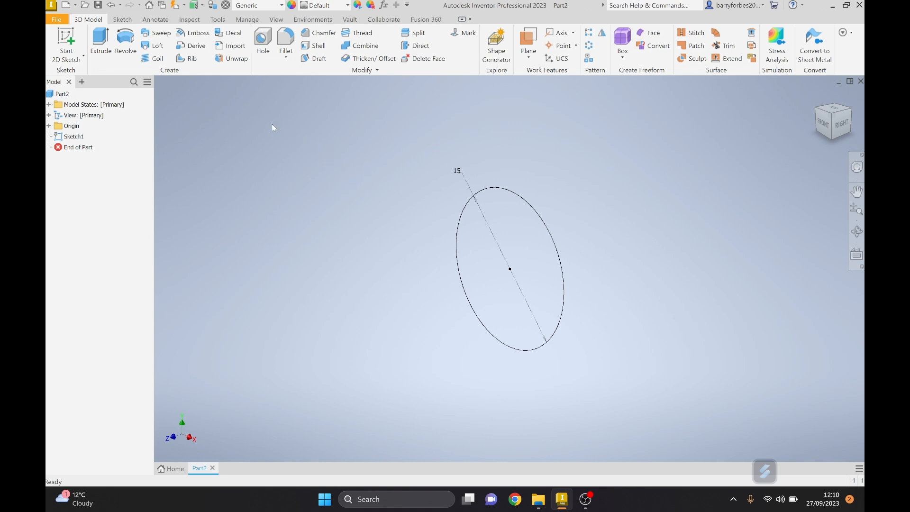
Extrude the 15 mm circle by 2 mm to form the pin's flat disc head.
left_click(101, 43)
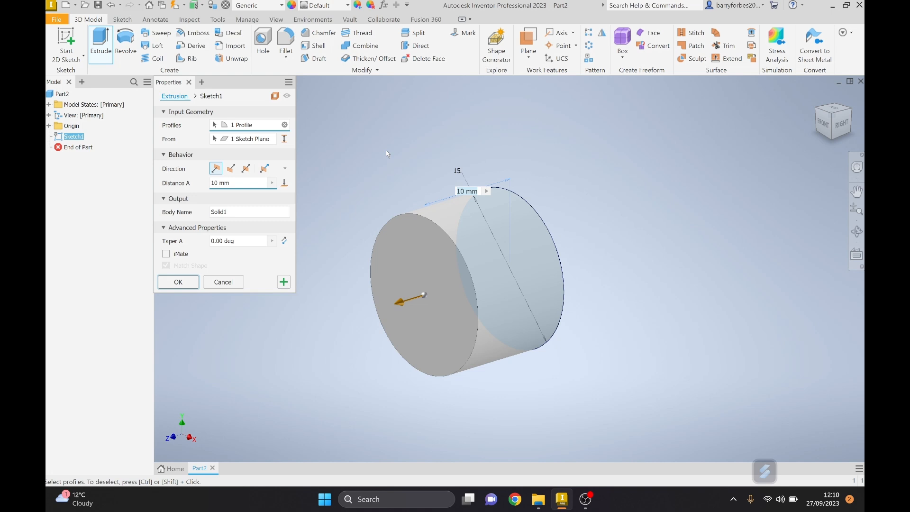
type("2")
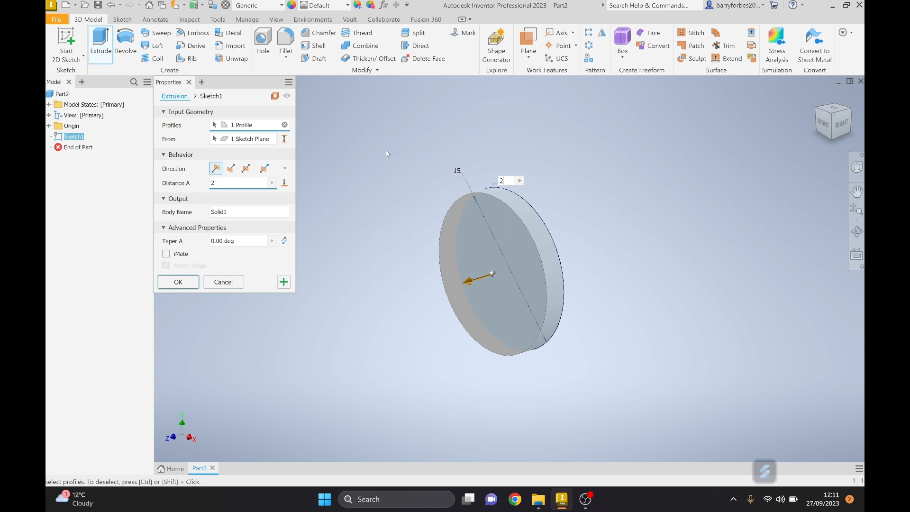
key("Return")
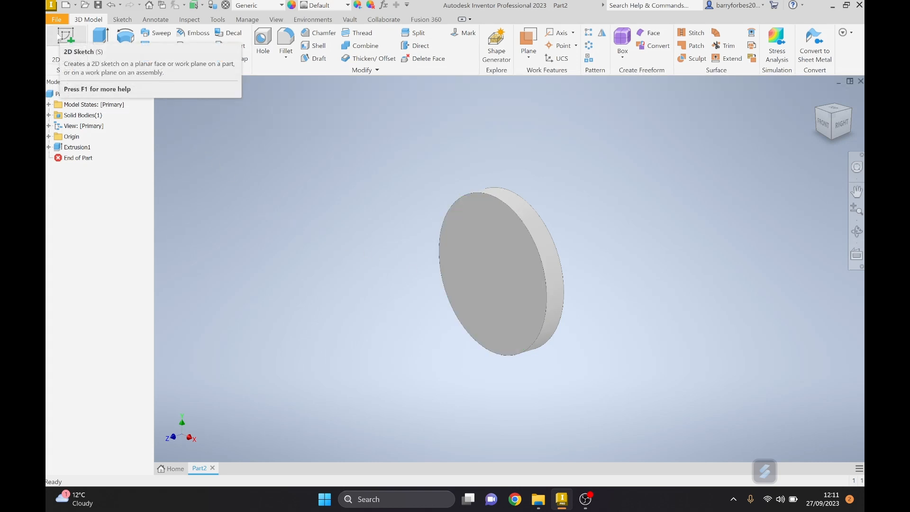
Start a sketch on the disc's front face and draw a circle about 6.3 mm in diameter centred on the origin.
left_click(61, 37)
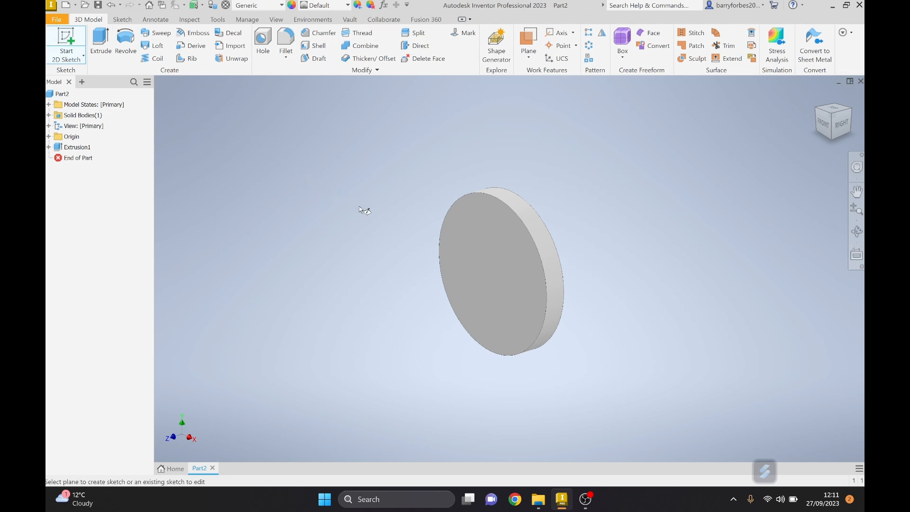
left_click(486, 256)
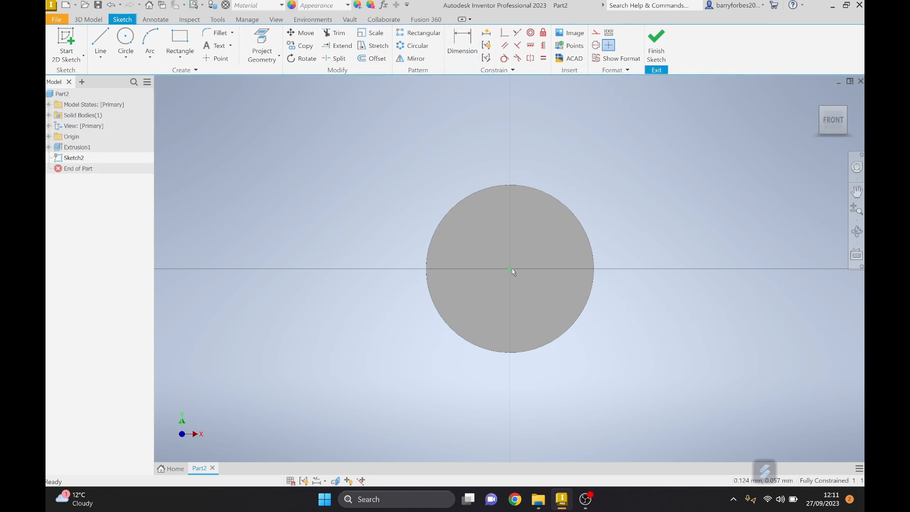
left_click(131, 40)
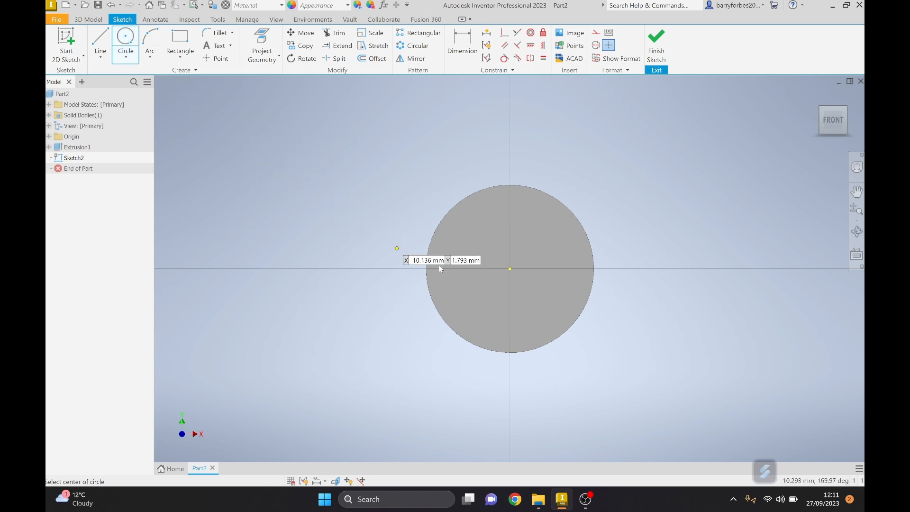
left_click(511, 268)
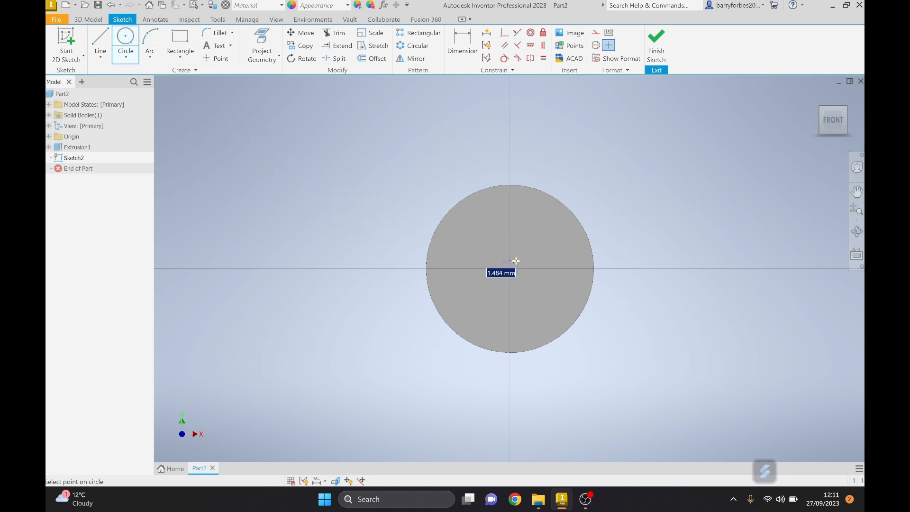
left_click(531, 240)
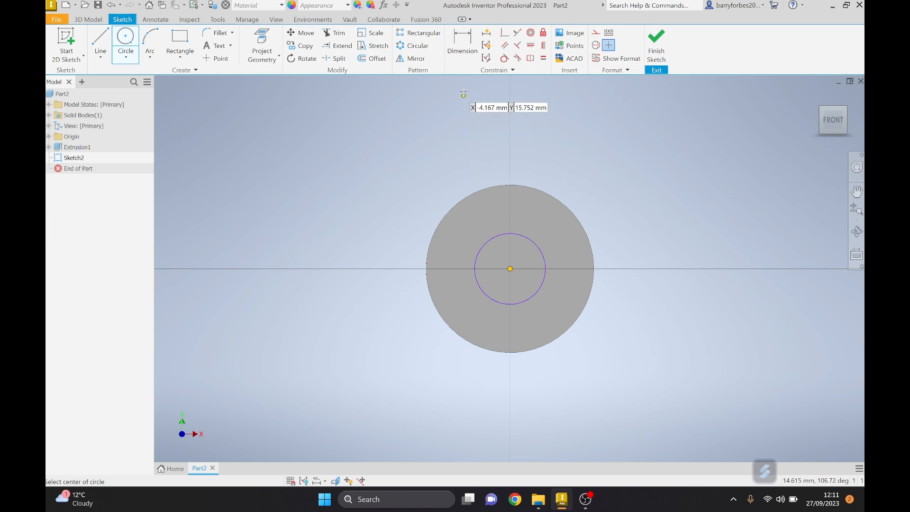
Dimension the inner circle's diameter to 6 mm and finish the sketch.
left_click(462, 55)
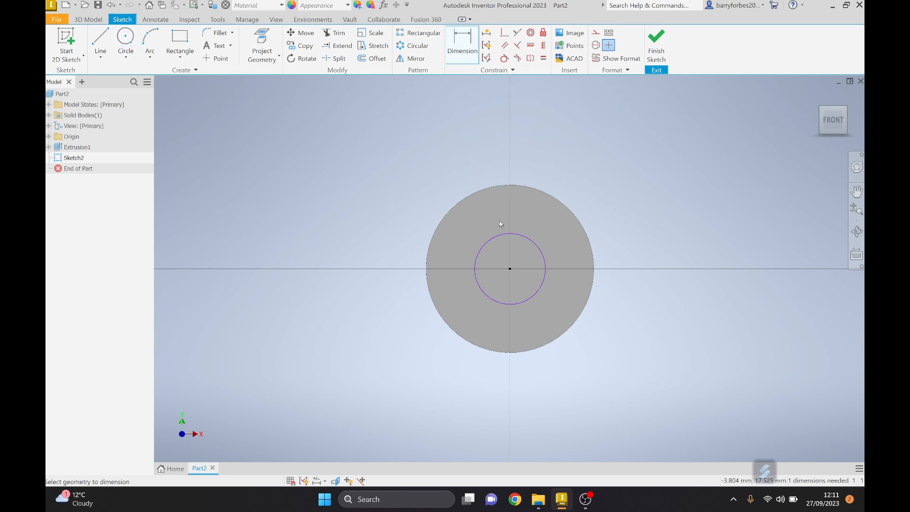
left_click(534, 243)
left_click(575, 174)
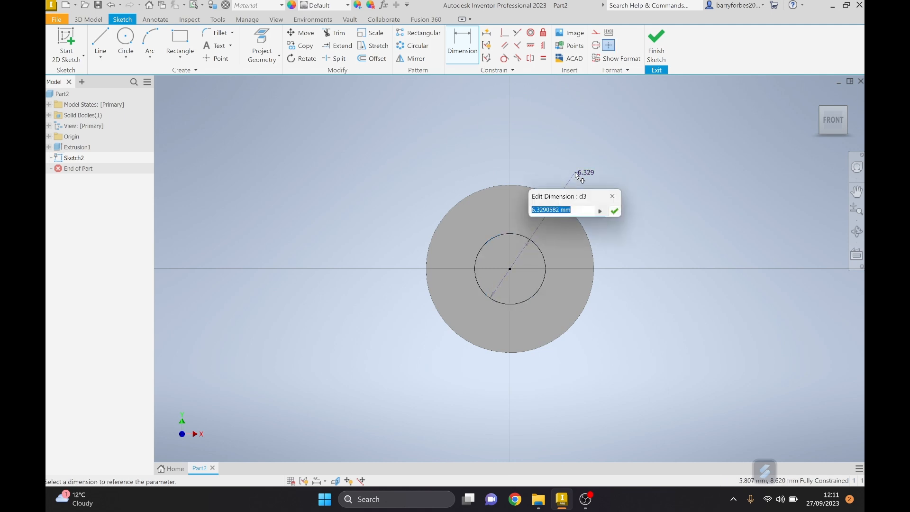
type("6")
key("Return")
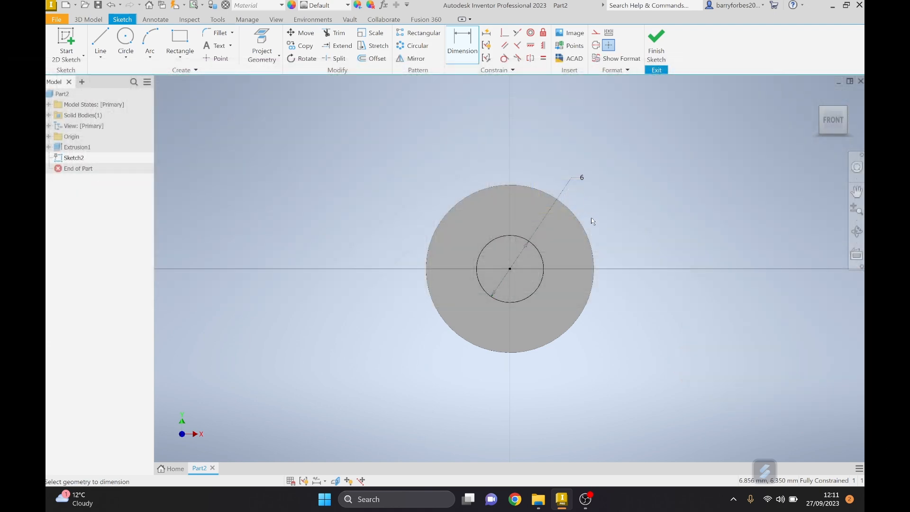
left_click(656, 39)
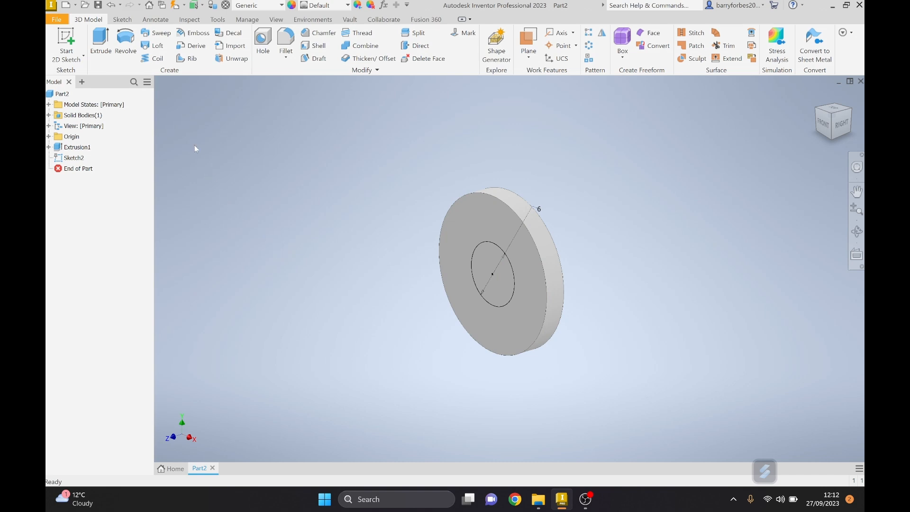
Extrude the 6 mm circle 22 mm outward from the disc face to form the pin's shaft.
left_click(105, 47)
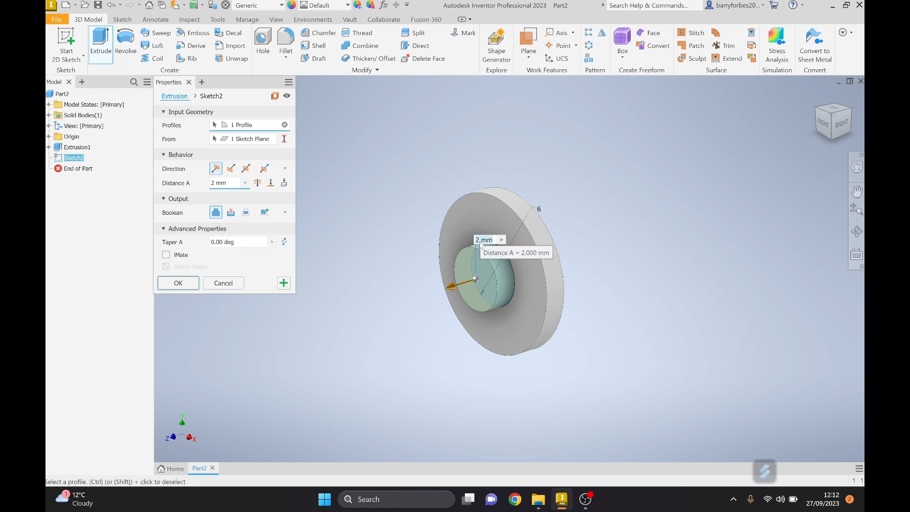
type("22")
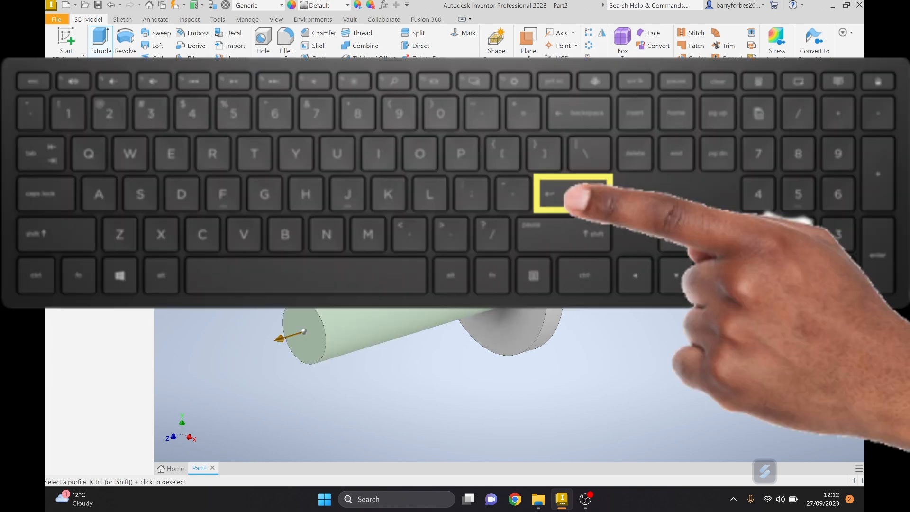
key("Return")
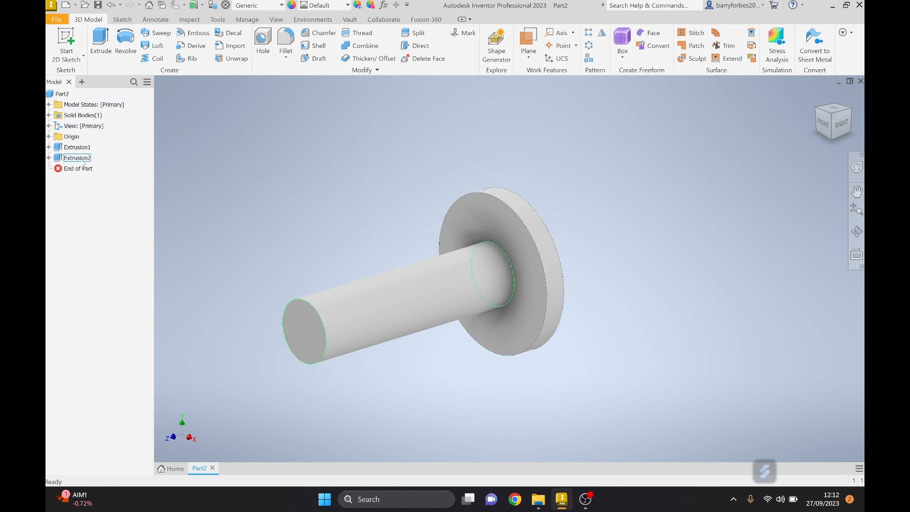
Select the whole part and search the appearance library for "metal".
left_click(62, 94)
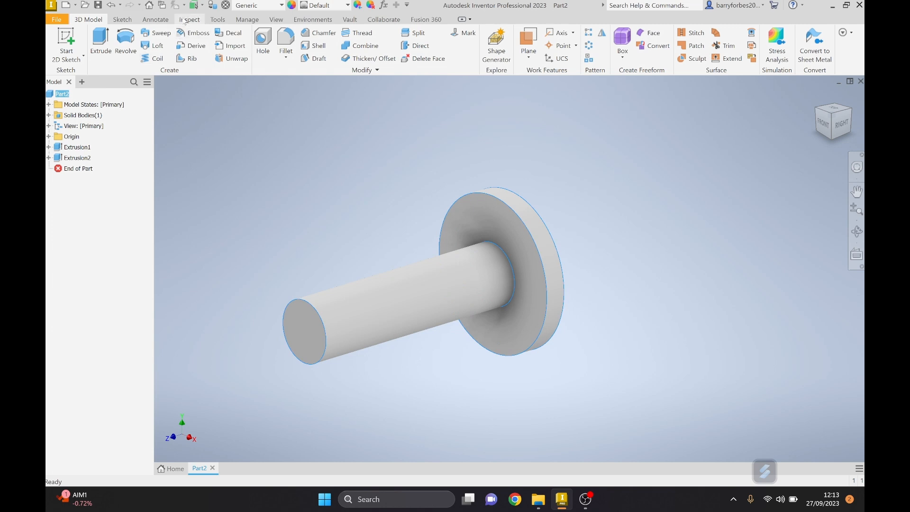
left_click(218, 20)
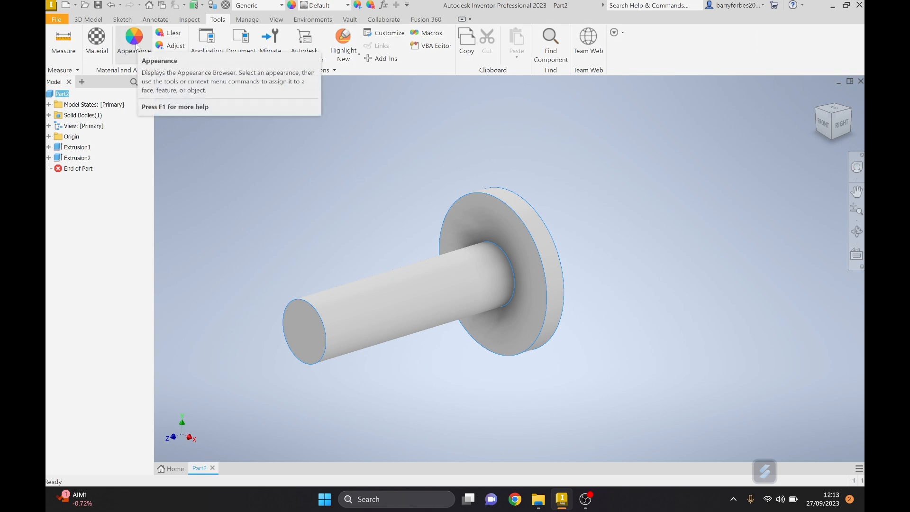
left_click(134, 45)
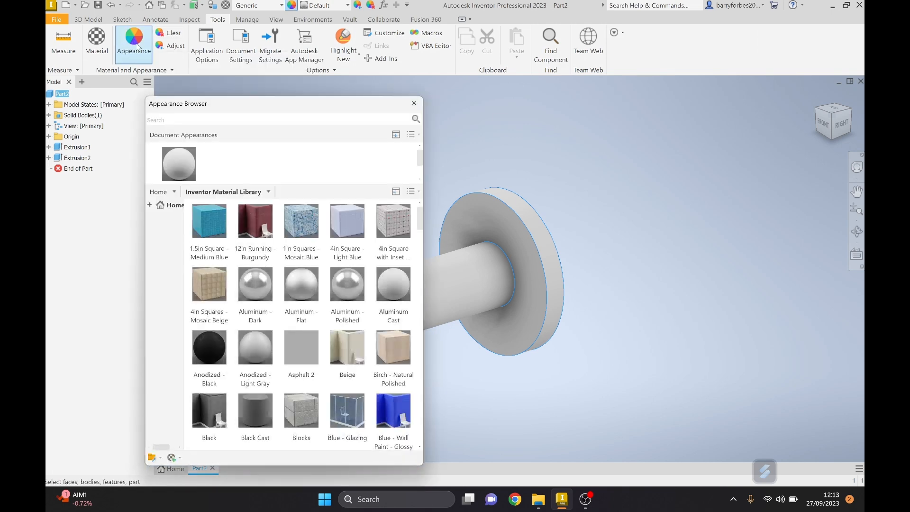
left_click(175, 118)
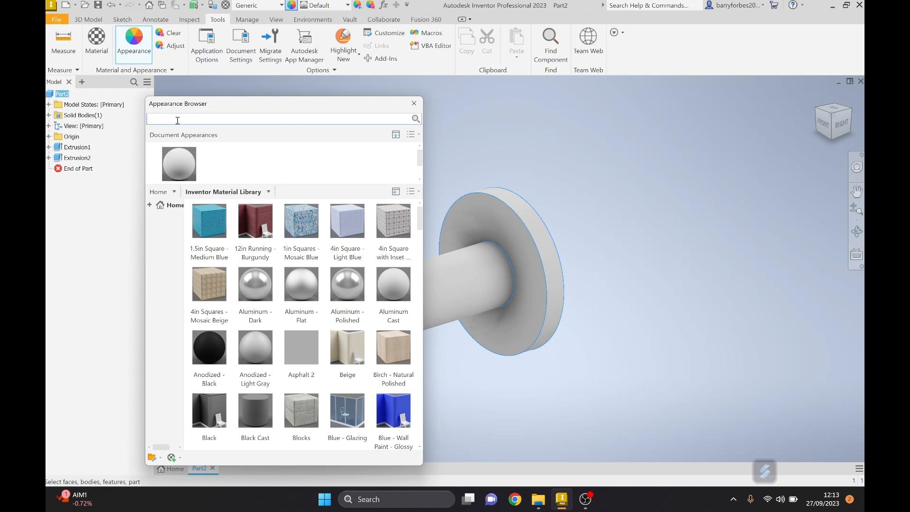
type("metal")
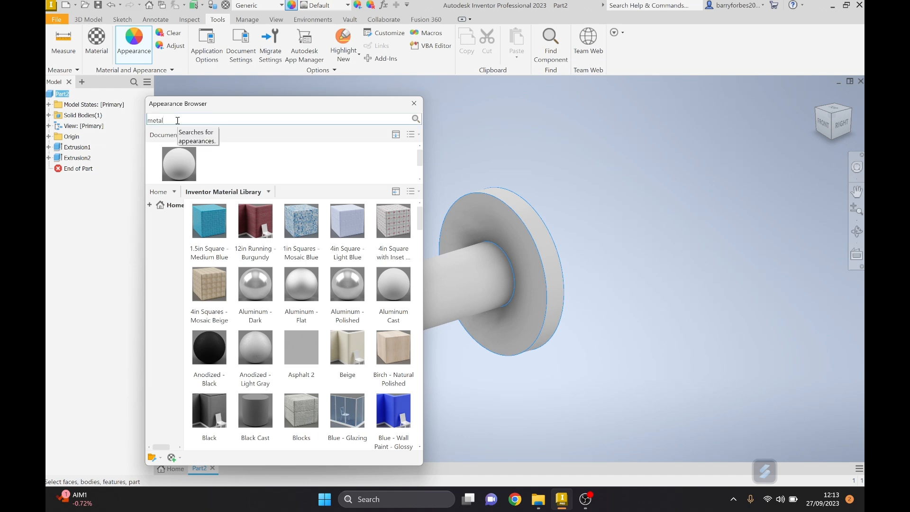
key("Return")
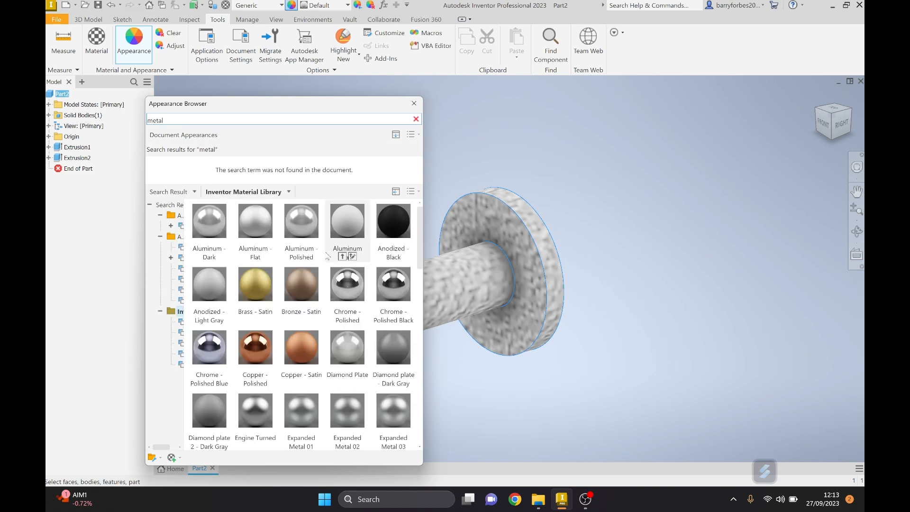
Apply the Steel - Polished appearance from the Inventor Material Library to the whole part and close the appearance browser.
scroll(327, 256, "down", 3)
scroll(327, 256, "down", 7)
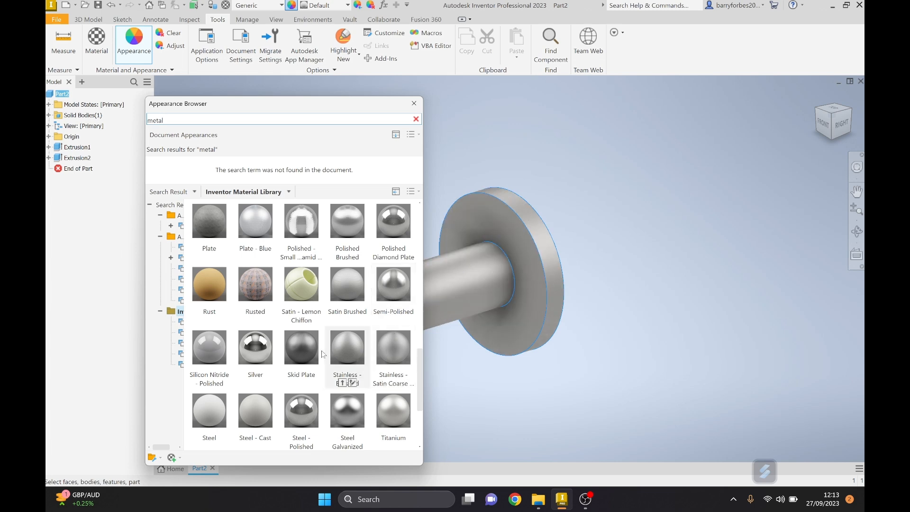
scroll(323, 423, "down", 2)
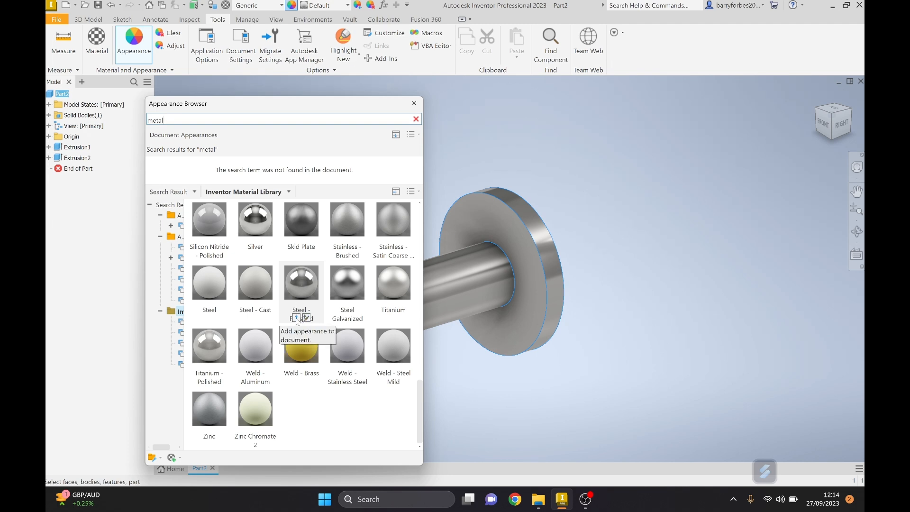
left_click(296, 317)
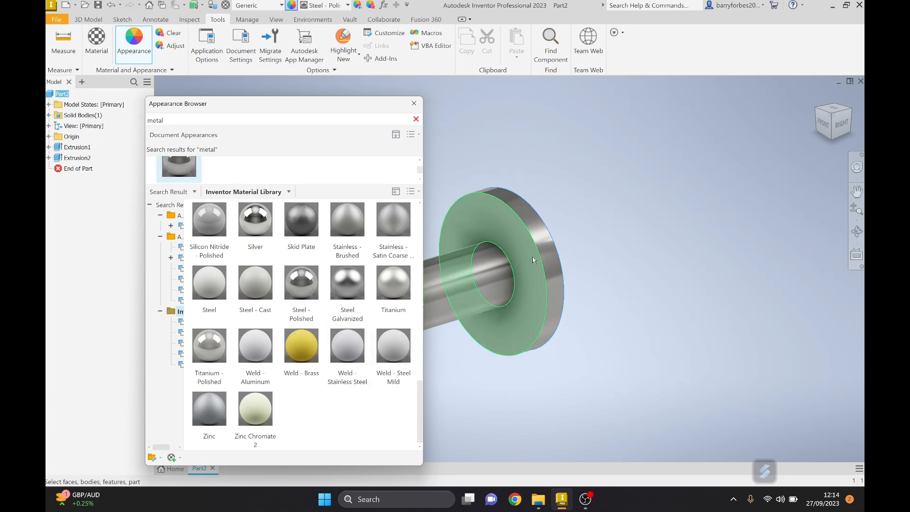
left_click(413, 104)
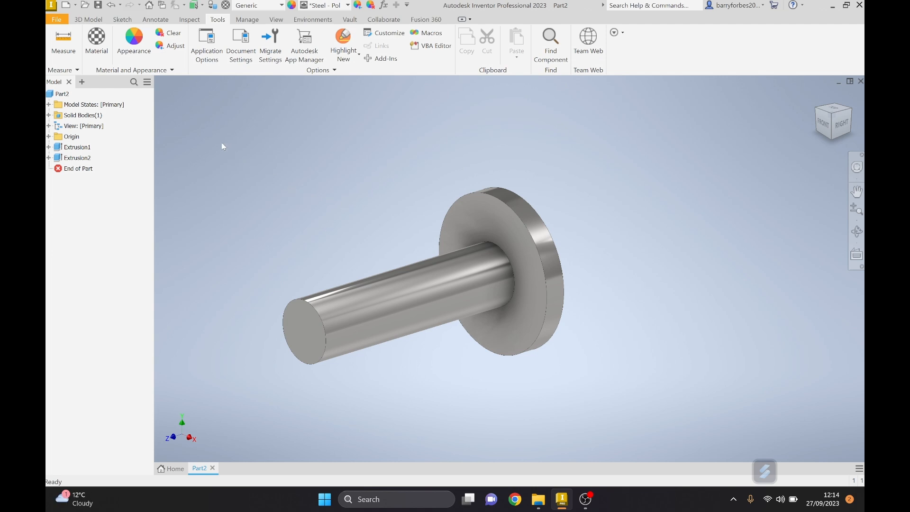
Save the part as "Lorry wheel pin" in the "lorry parts for video" folder, replacing the existing file.
left_click(56, 20)
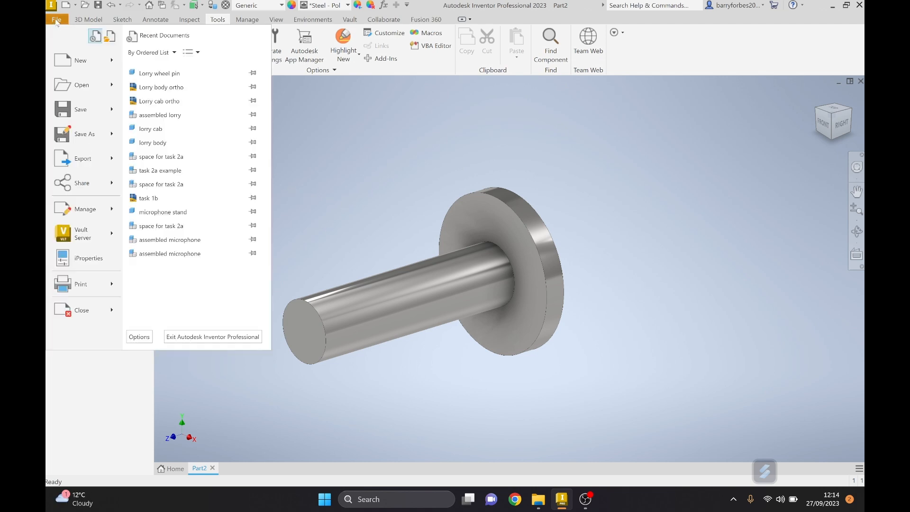
left_click(86, 136)
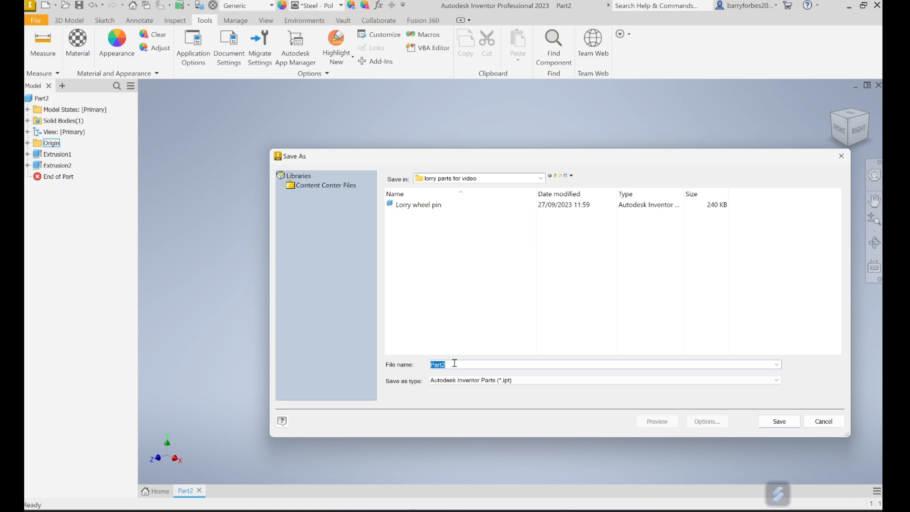
type("Lorry w")
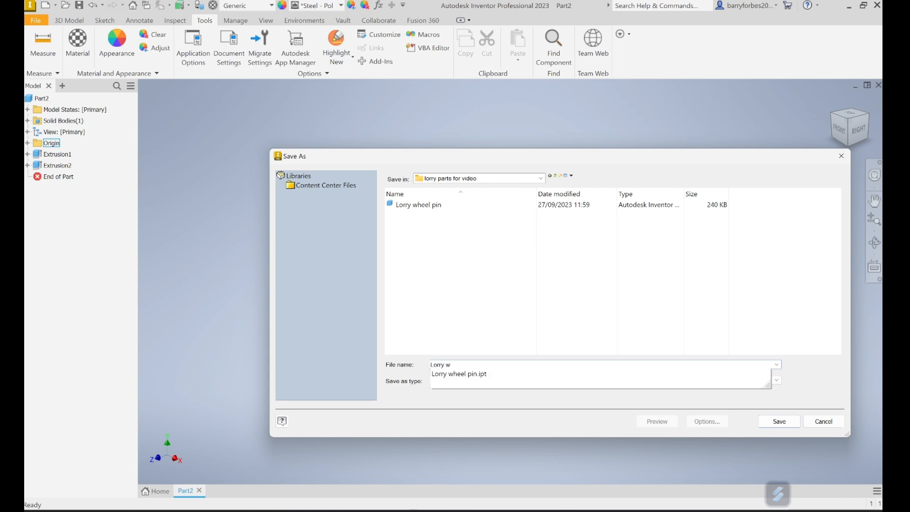
type("heel pin")
left_click(769, 422)
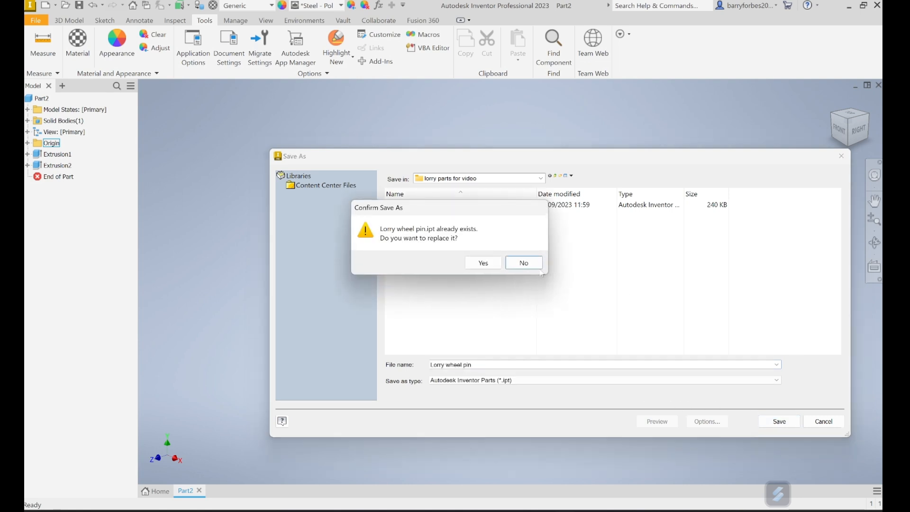
left_click(484, 263)
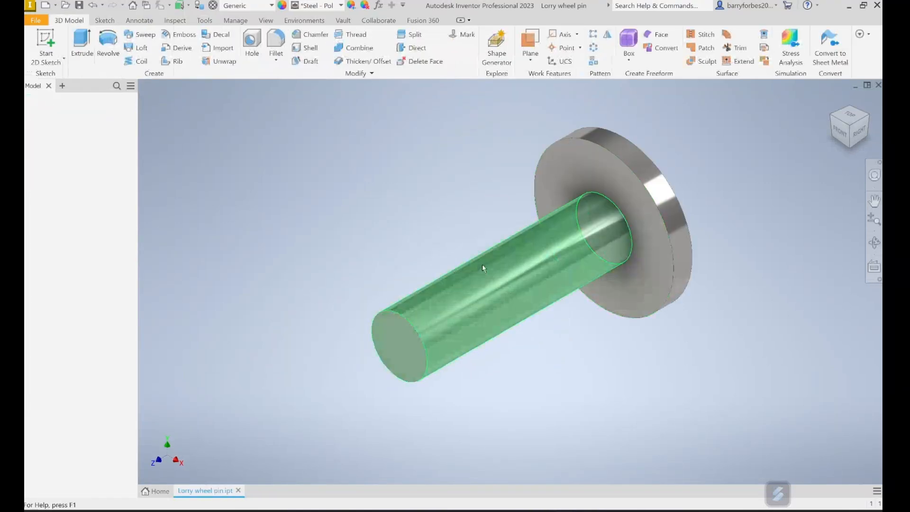